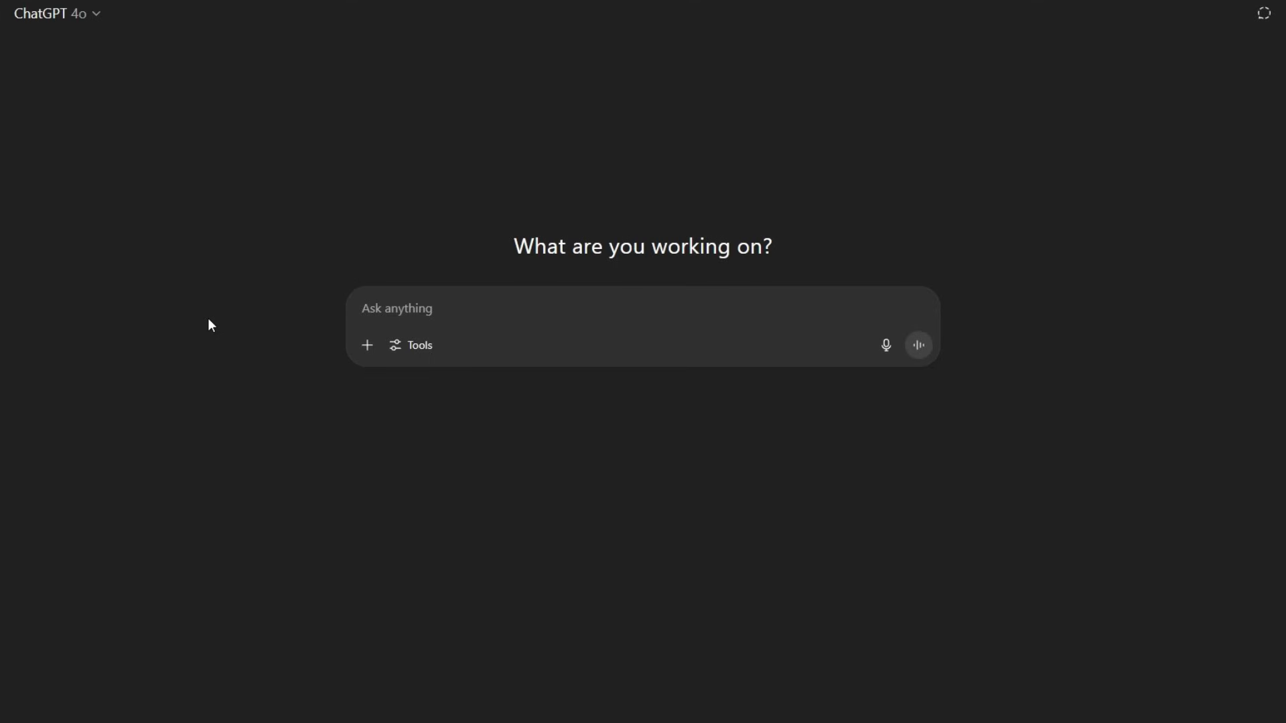
# In agent mode, request in Arabic a 4-day Aswan trip plan covering historical landmarks and local food experiences, with a detailed daily schedule.
pyautogui.click(396, 350)
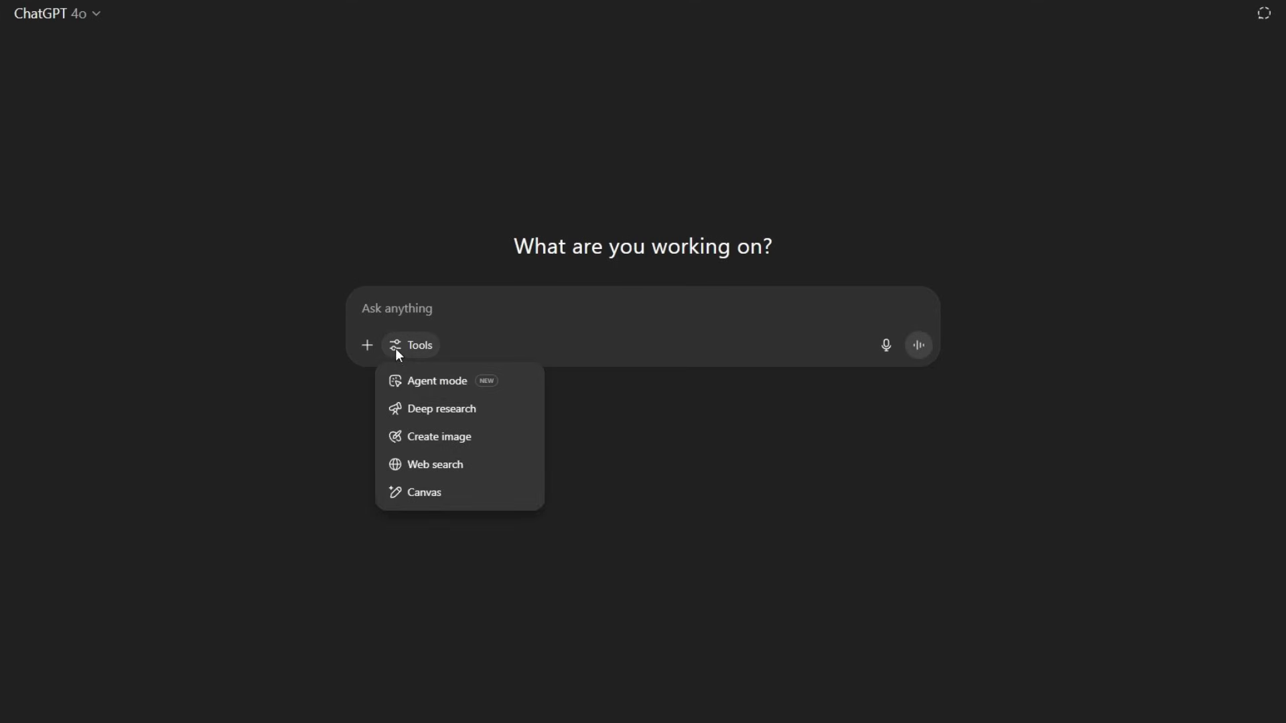
pyautogui.click(516, 385)
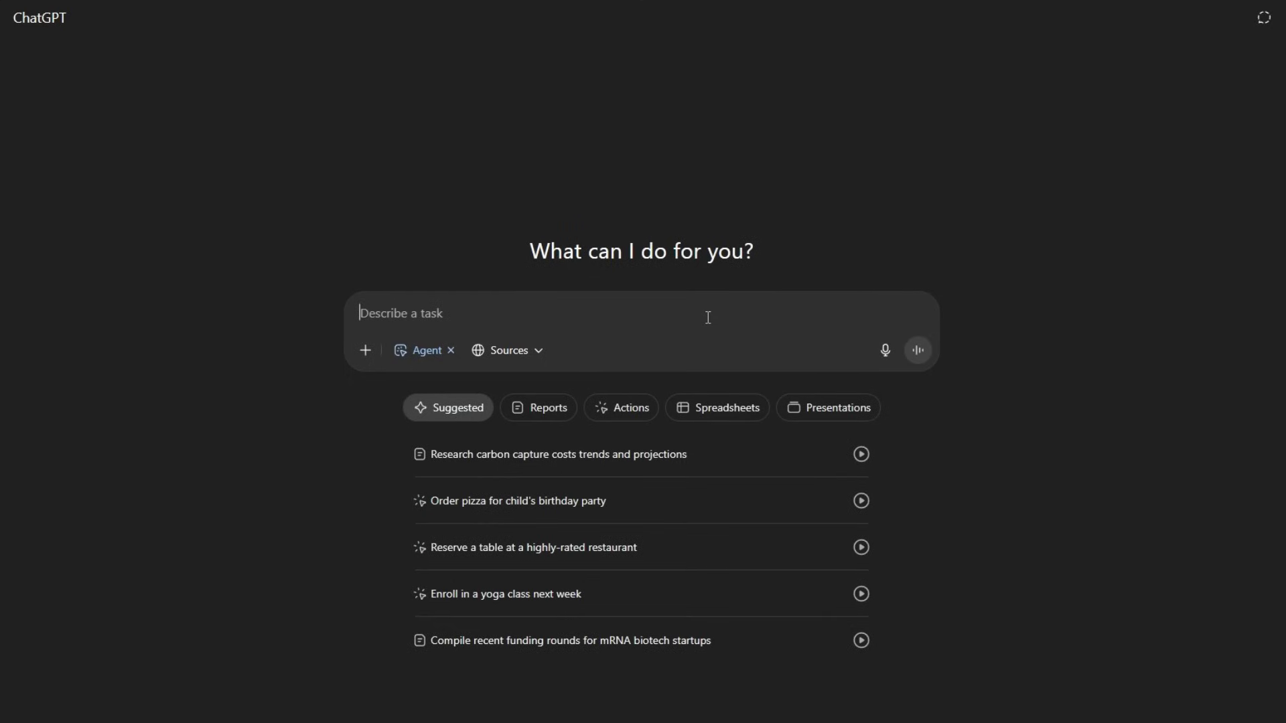
pyautogui.write('خطط لي رحلة لمدة 4 أيام في مدينة أسوان  تشمل زيارة المعالم التاريخية وتجارب الطعام المحلي، مع اقتراح جدول زمني يومي مفصل.')
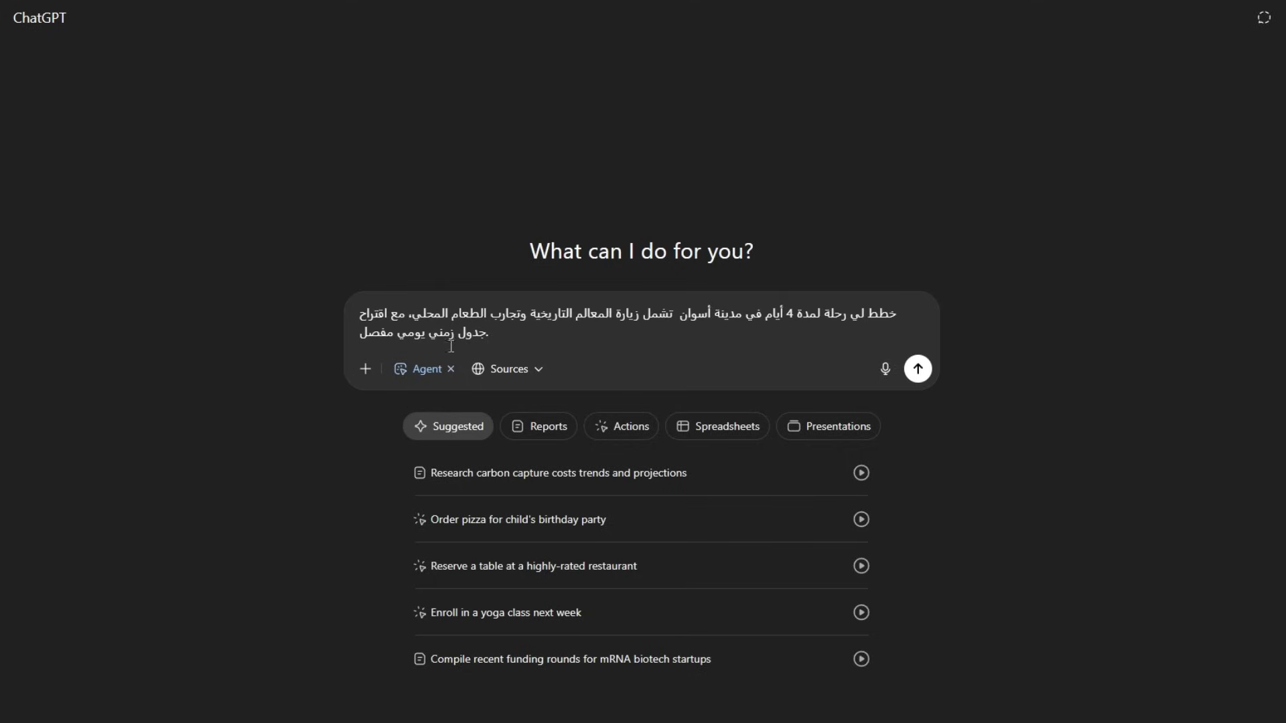
pyautogui.click(918, 369)
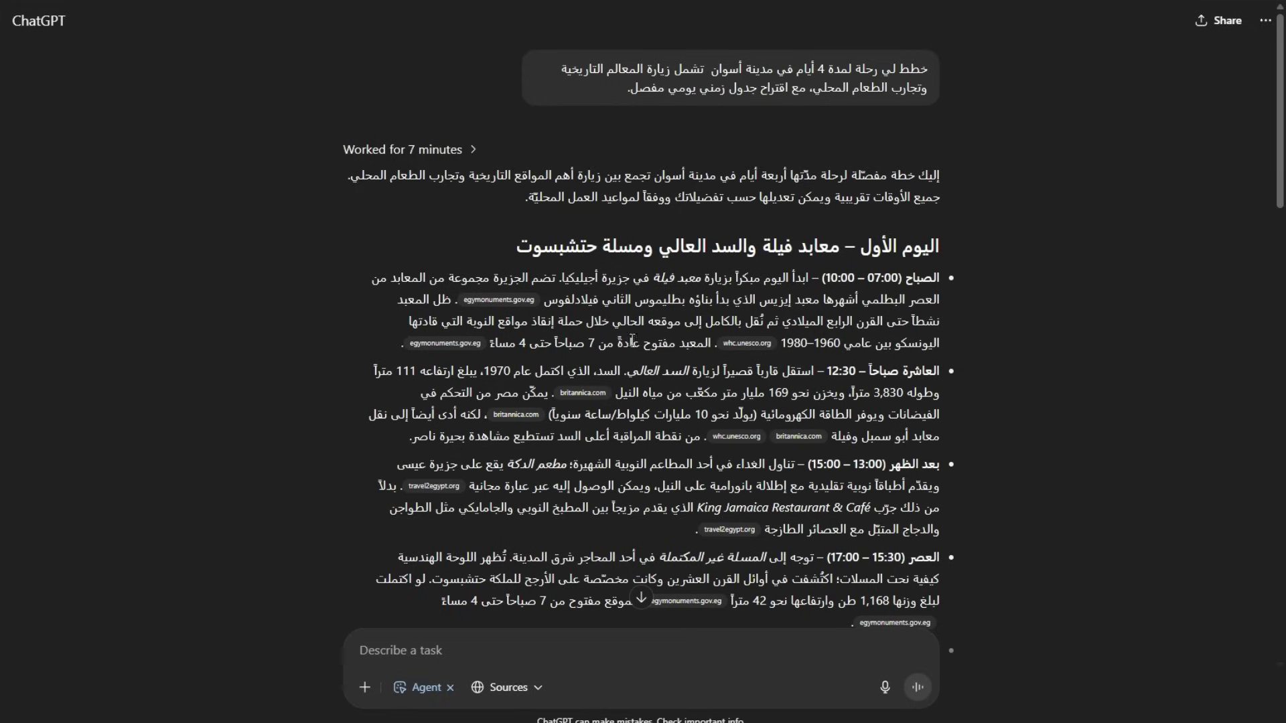
# Read through the four-day Aswan itinerary, from the first day's temple visits to the suggested restaurants summary.
pyautogui.scroll(-1, 751, 375)
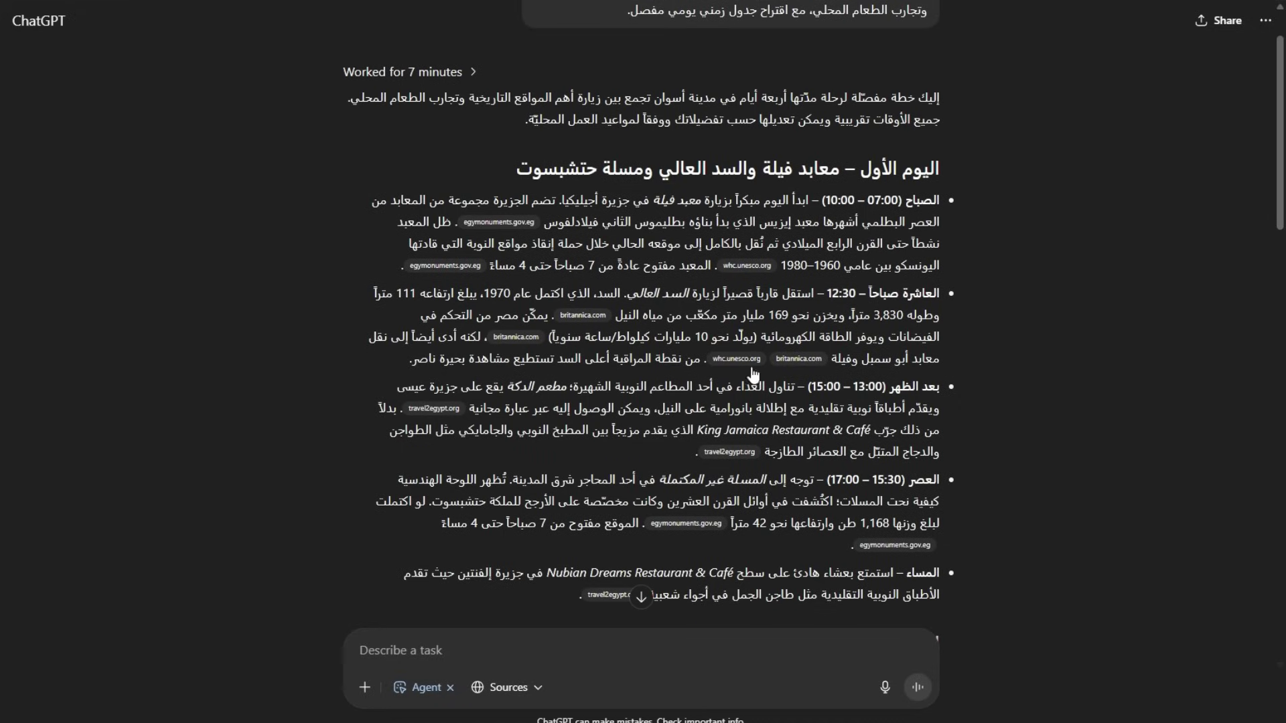
pyautogui.scroll(-1, 971, 416)
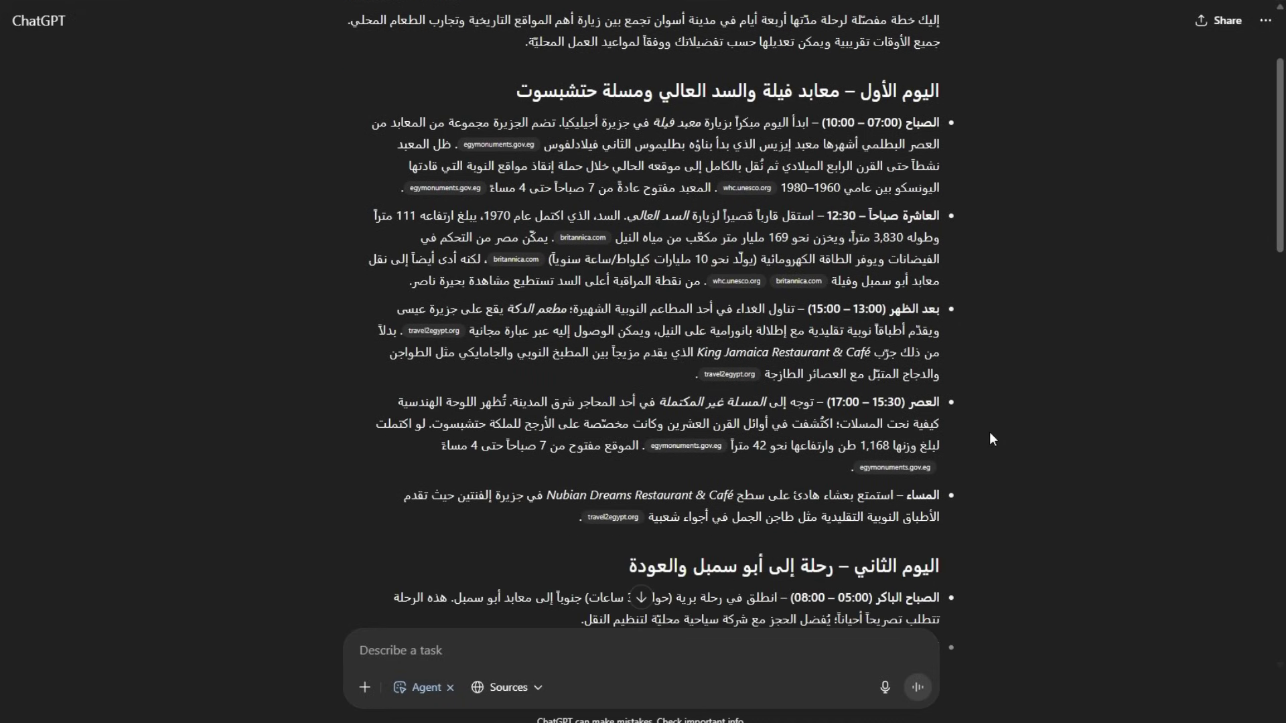
pyautogui.scroll(-3, 986, 378)
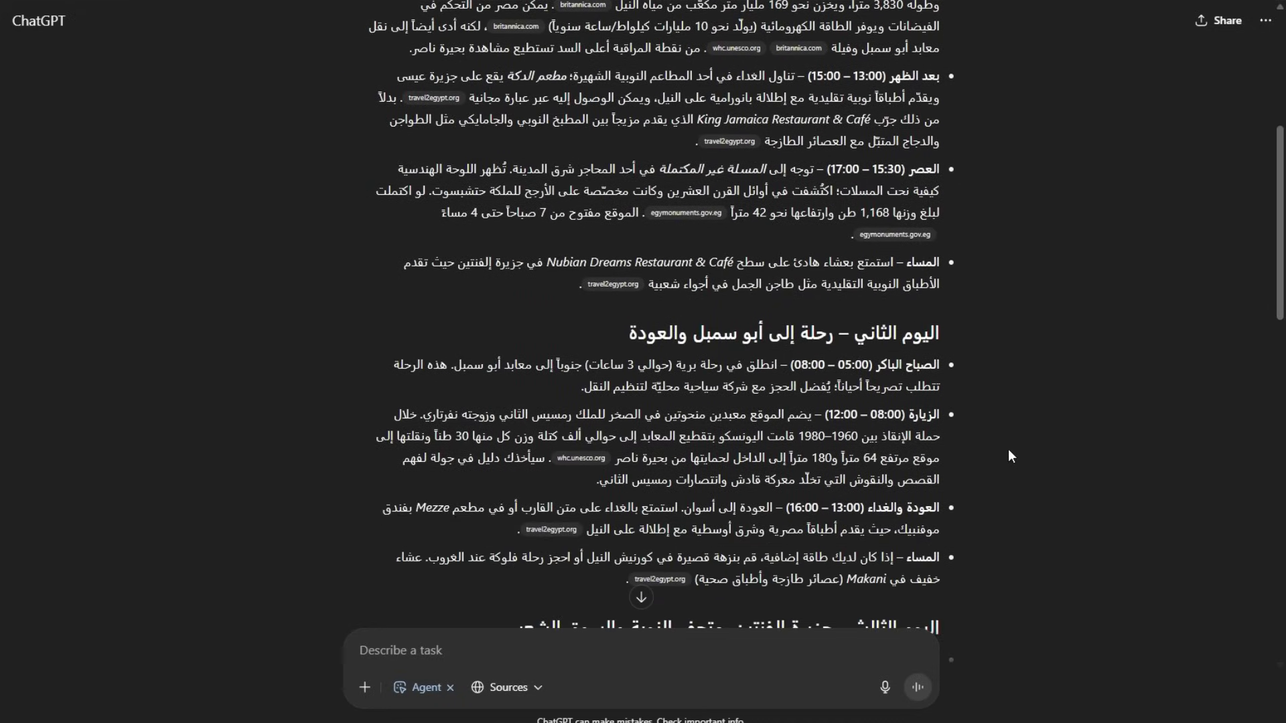
pyautogui.scroll(-4, 1006, 394)
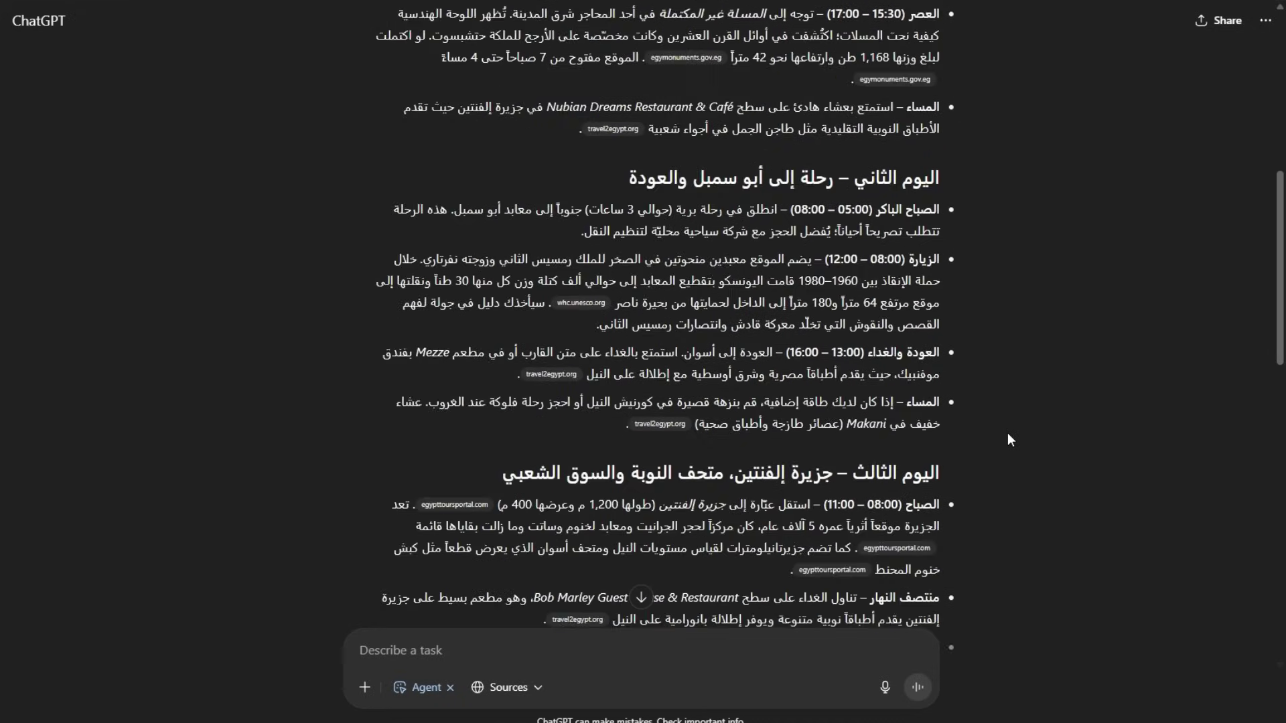
pyautogui.scroll(-8, 1014, 440)
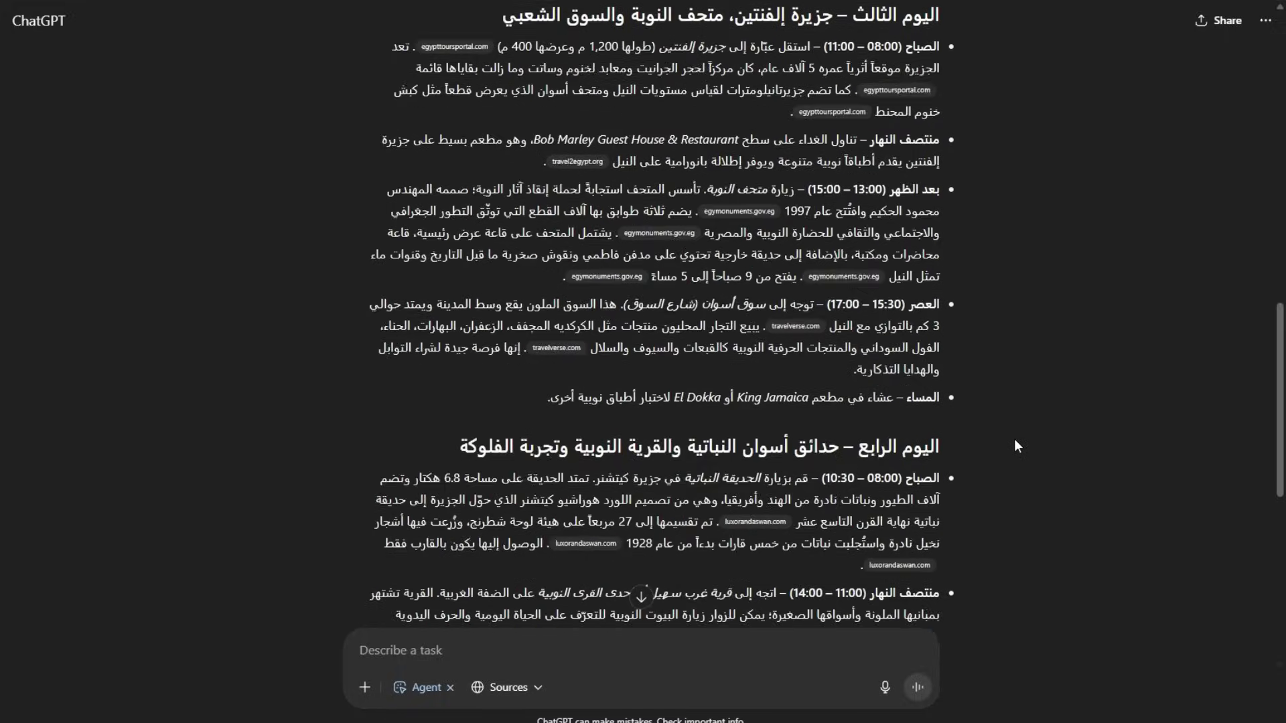
pyautogui.scroll(-2, 1014, 441)
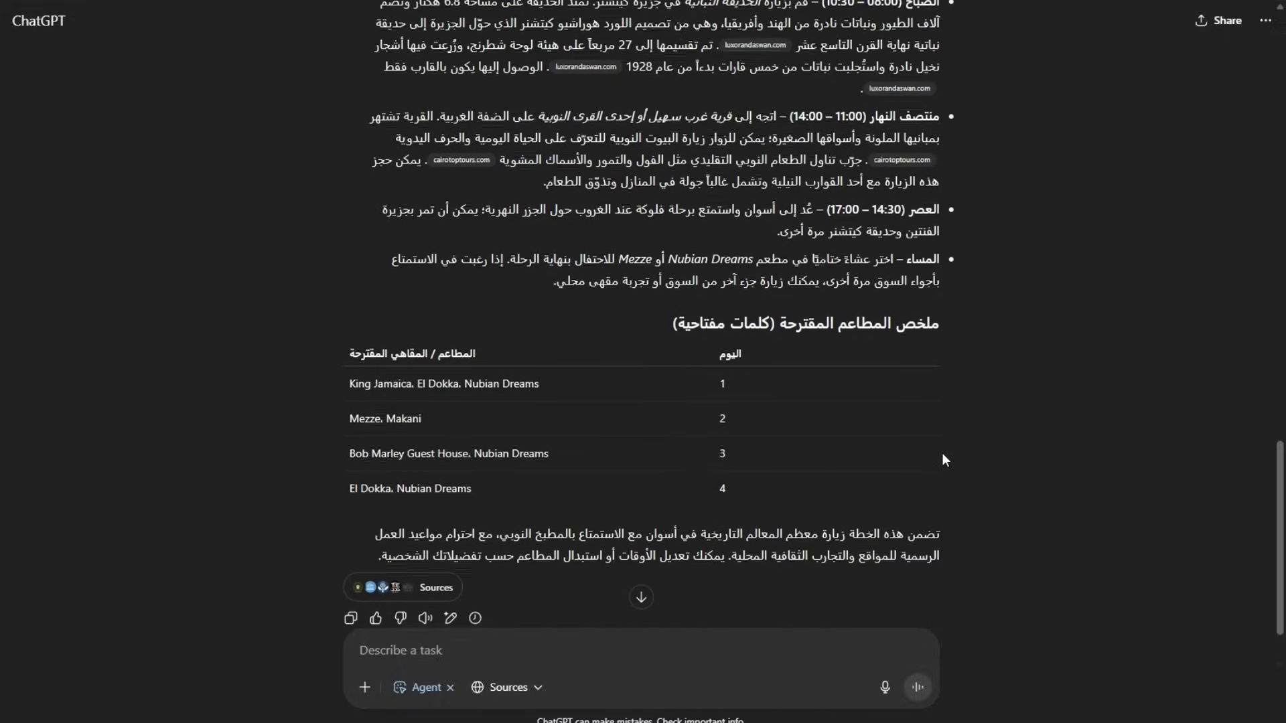
pyautogui.scroll(-1, 931, 362)
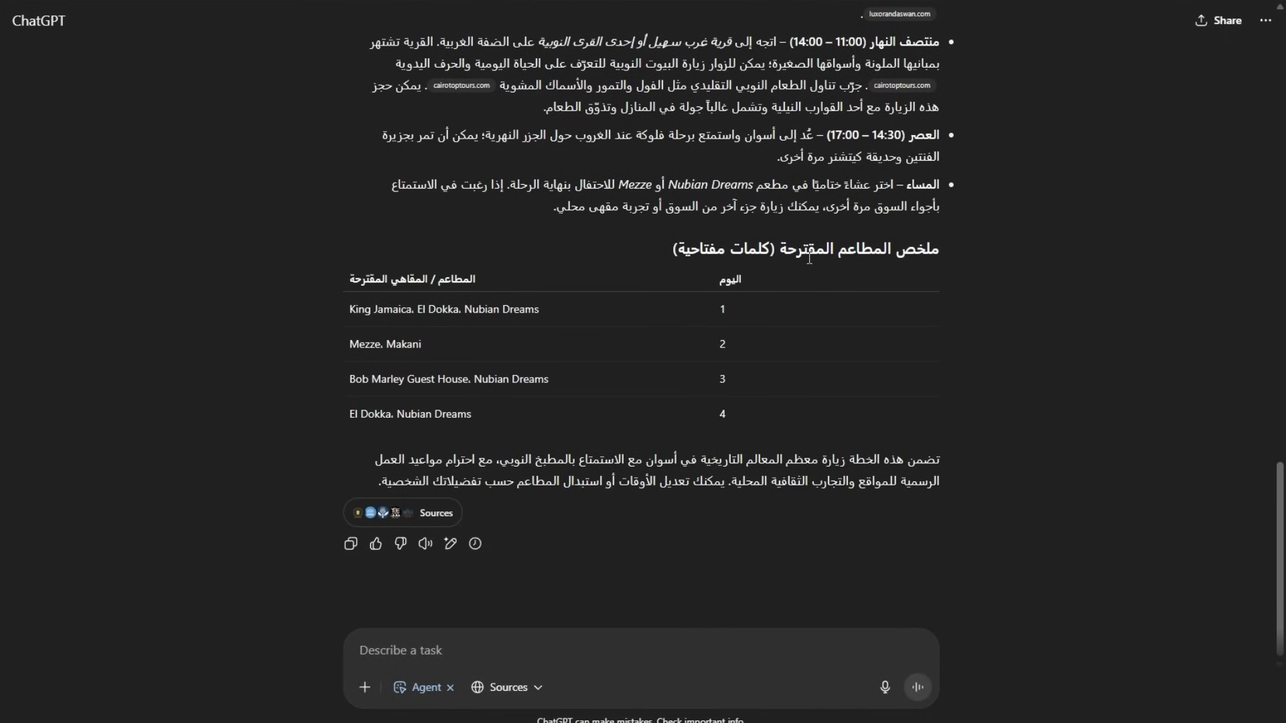
pyautogui.scroll(2, 516, 476)
pyautogui.scroll(-1, 516, 476)
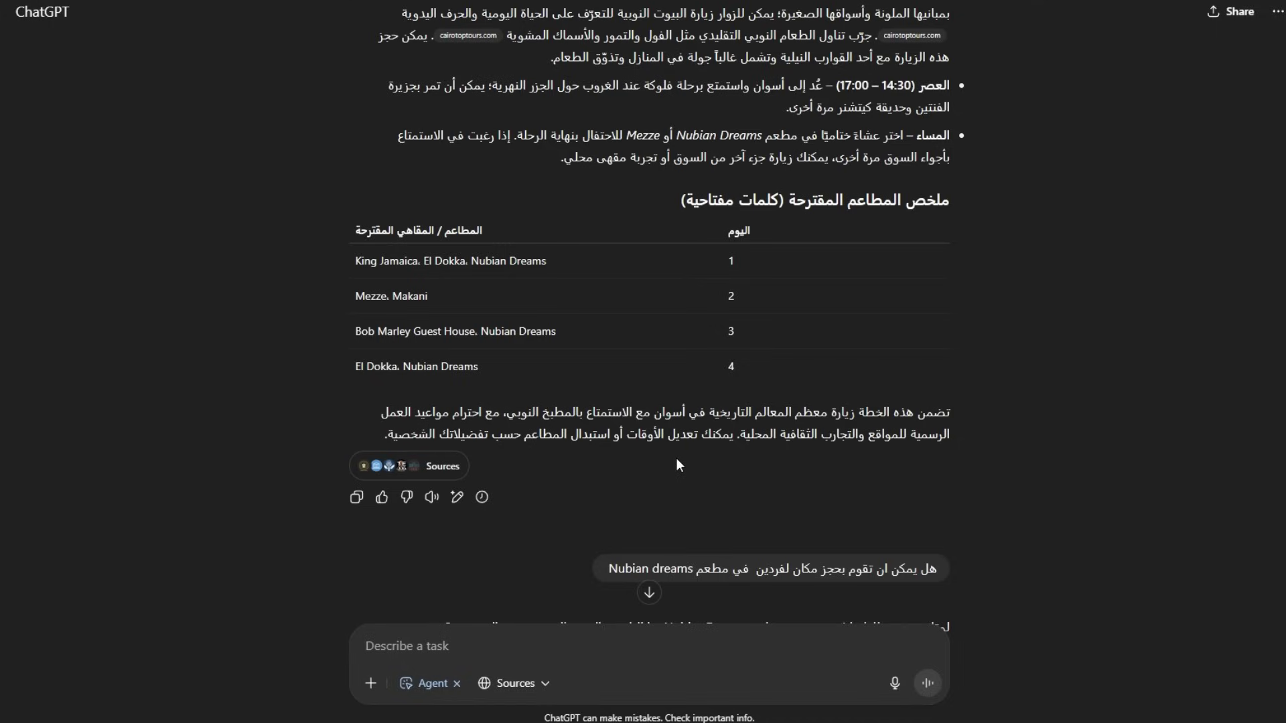
# Read the reply to the request to book a place for two people at the Nubian Dreams restaurant.
pyautogui.scroll(-2, 703, 468)
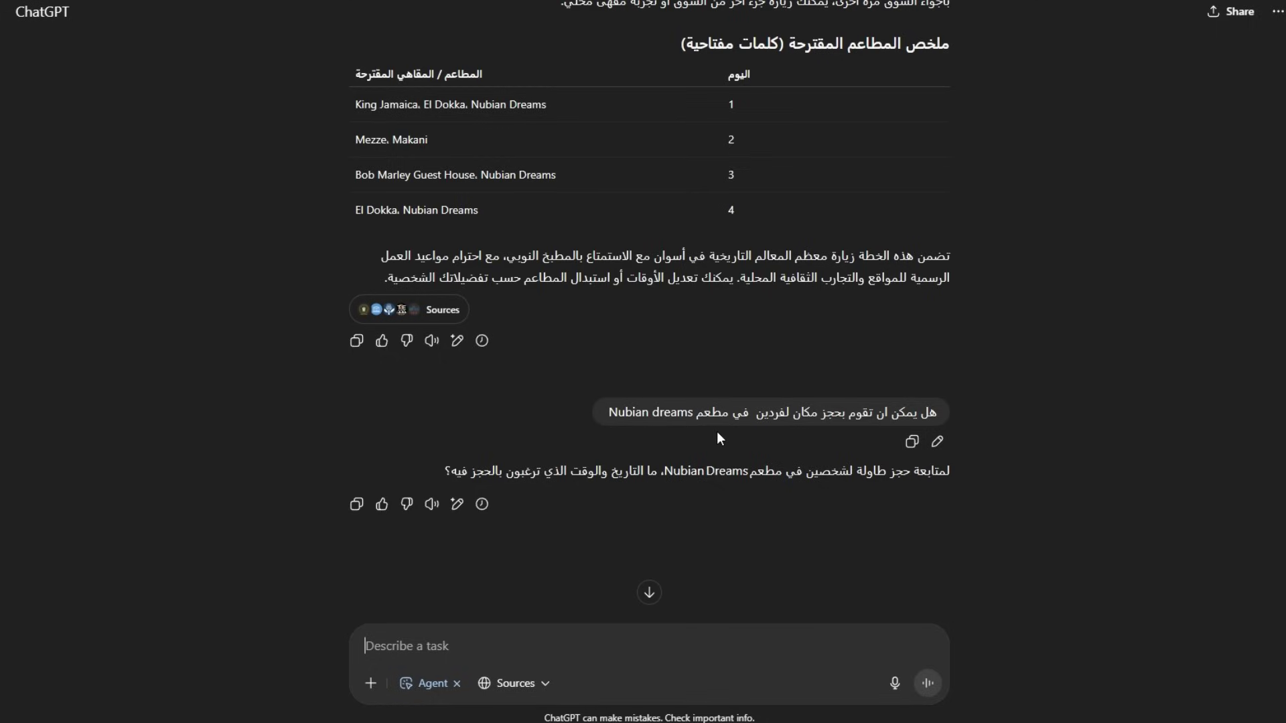
pyautogui.scroll(-1, 830, 472)
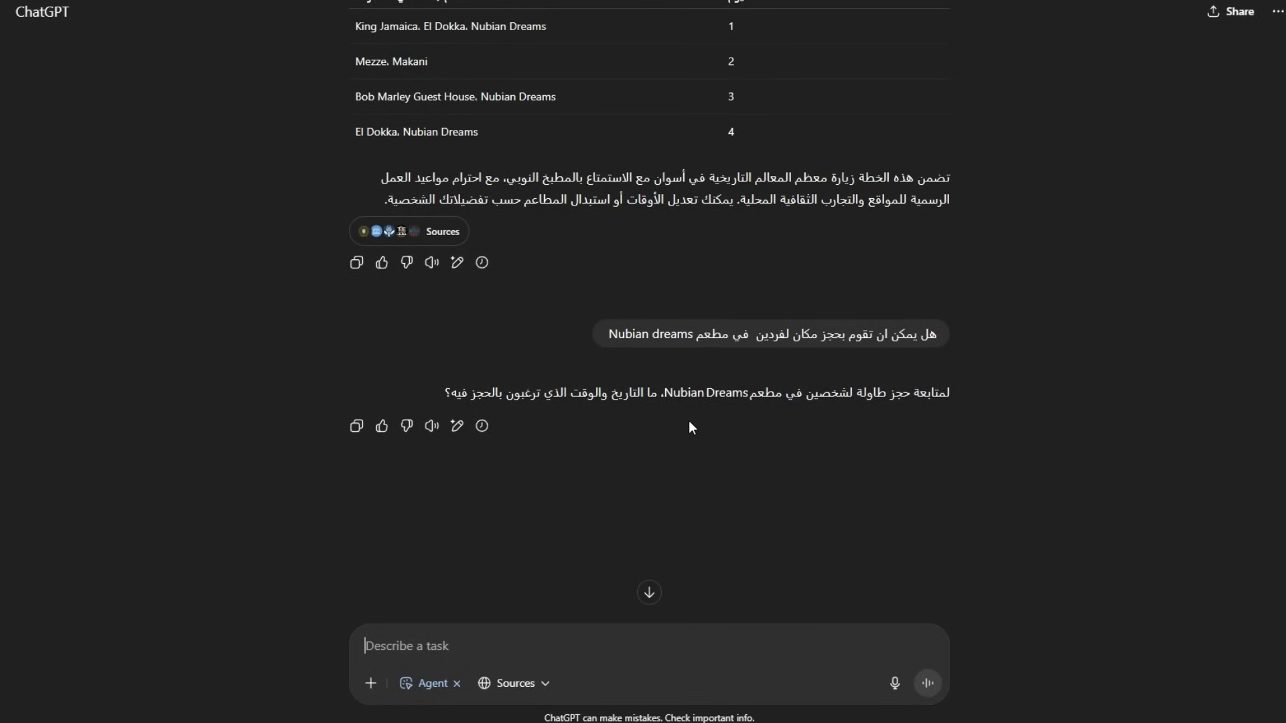
pyautogui.scroll(10, 683, 420)
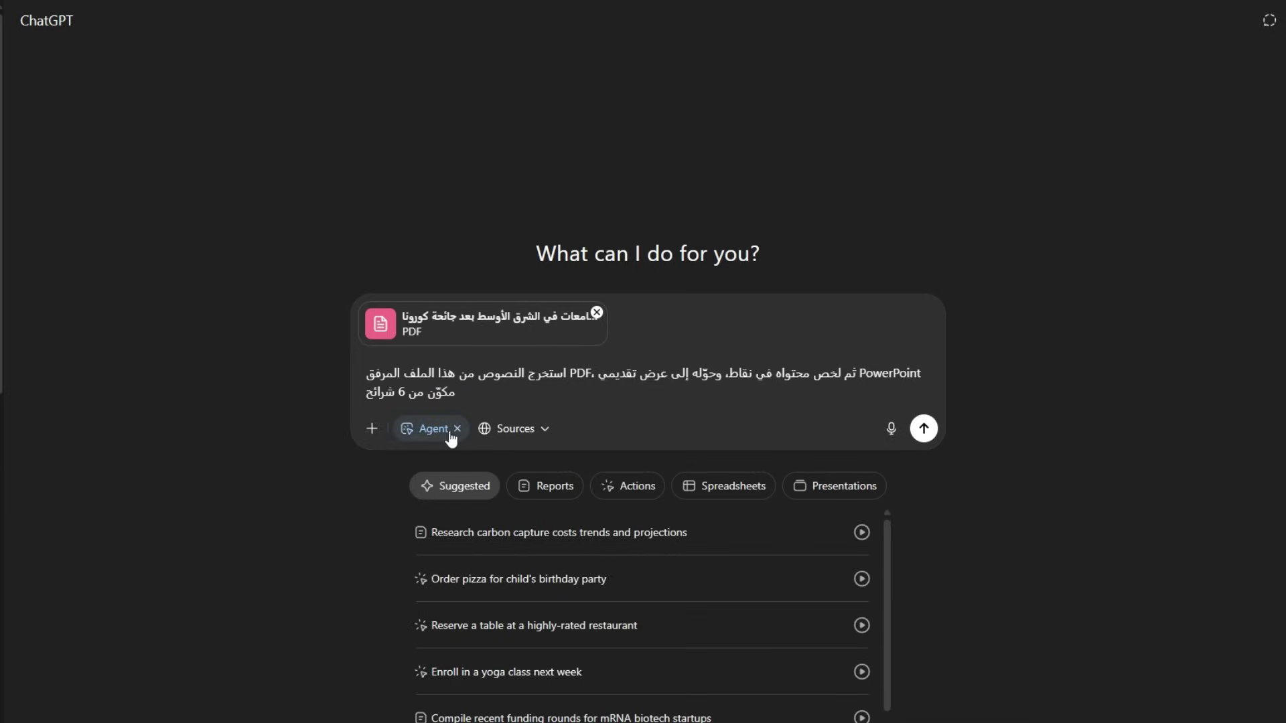
# Submit the attached PDF with the prepared request to extract its text, summarize it in points and turn it into a 6-slide PowerPoint presentation.
pyautogui.click(925, 429)
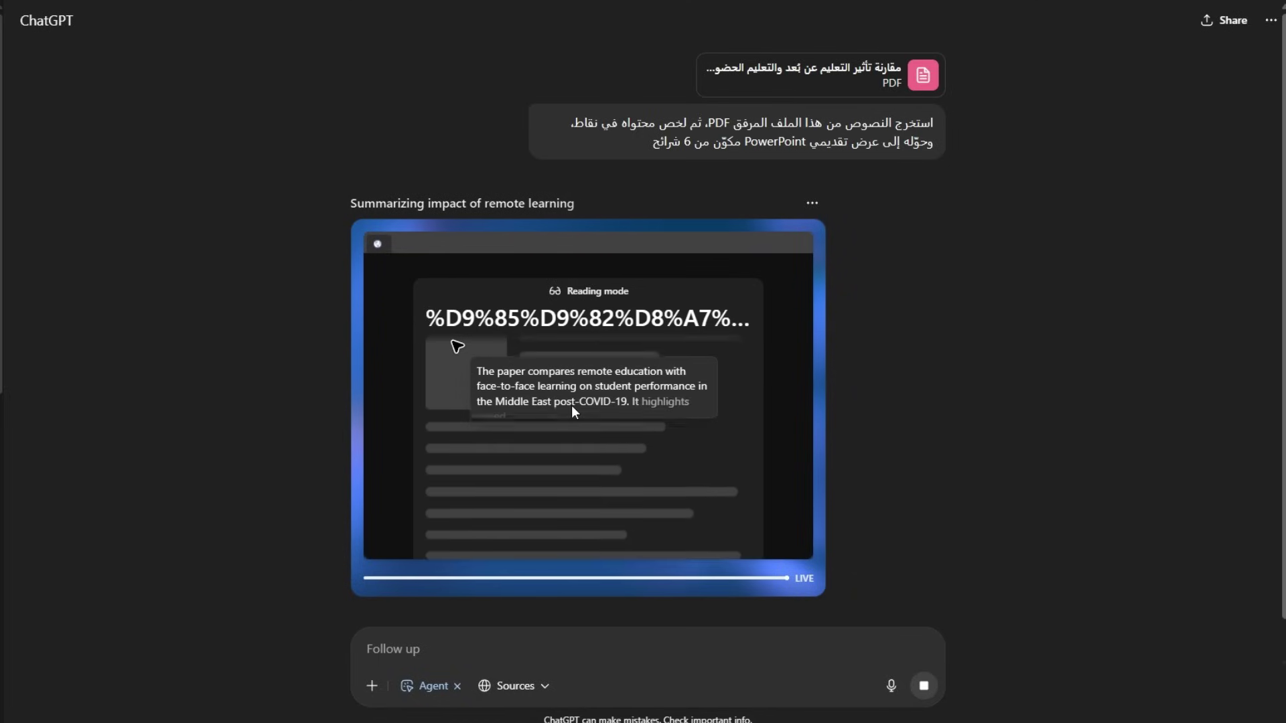
pyautogui.scroll(-1, 584, 424)
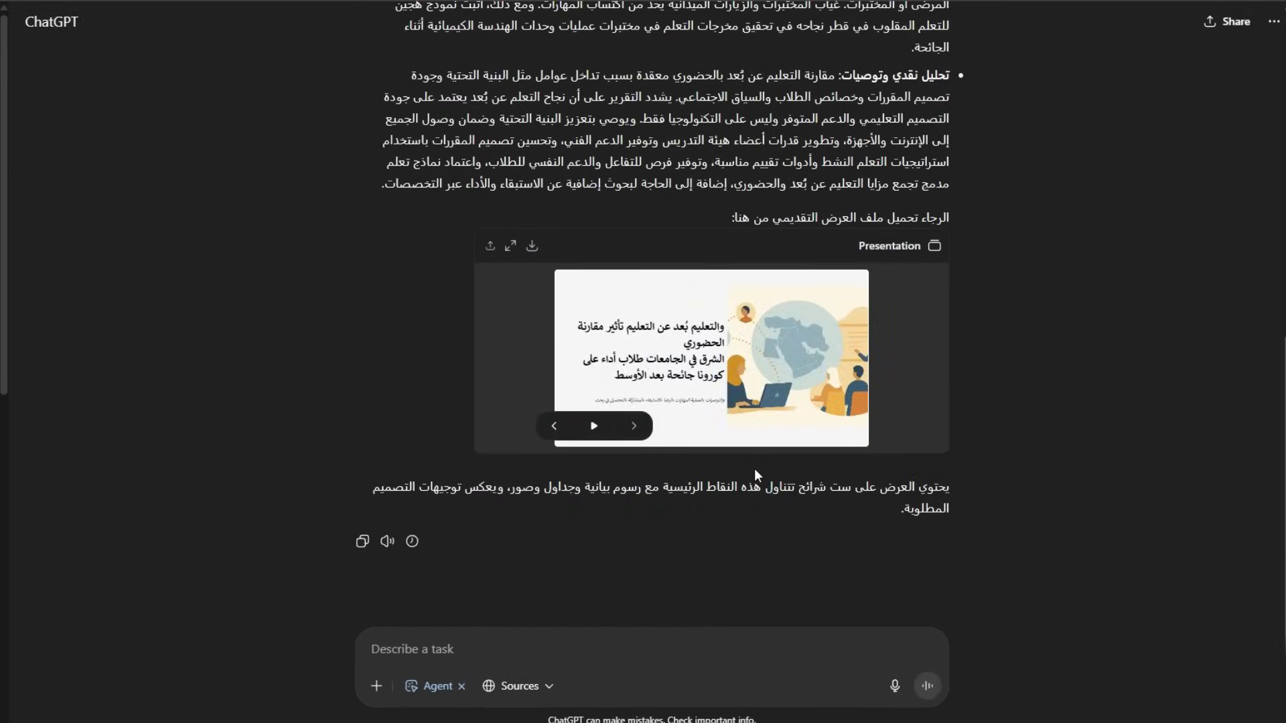
# Review the agent's bullet-point summary of the remote learning PDF from its beginning to the generated presentation.
pyautogui.scroll(15, 754, 469)
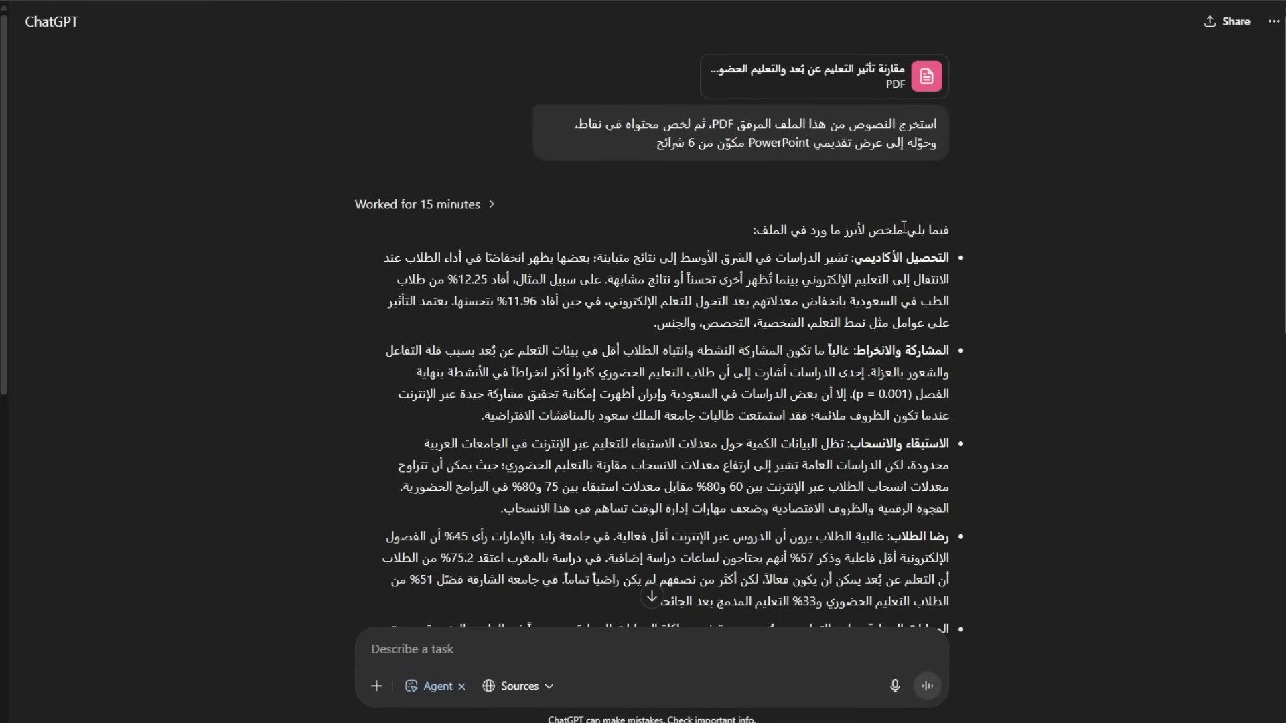
pyautogui.scroll(-1, 851, 292)
pyautogui.scroll(-8, 851, 292)
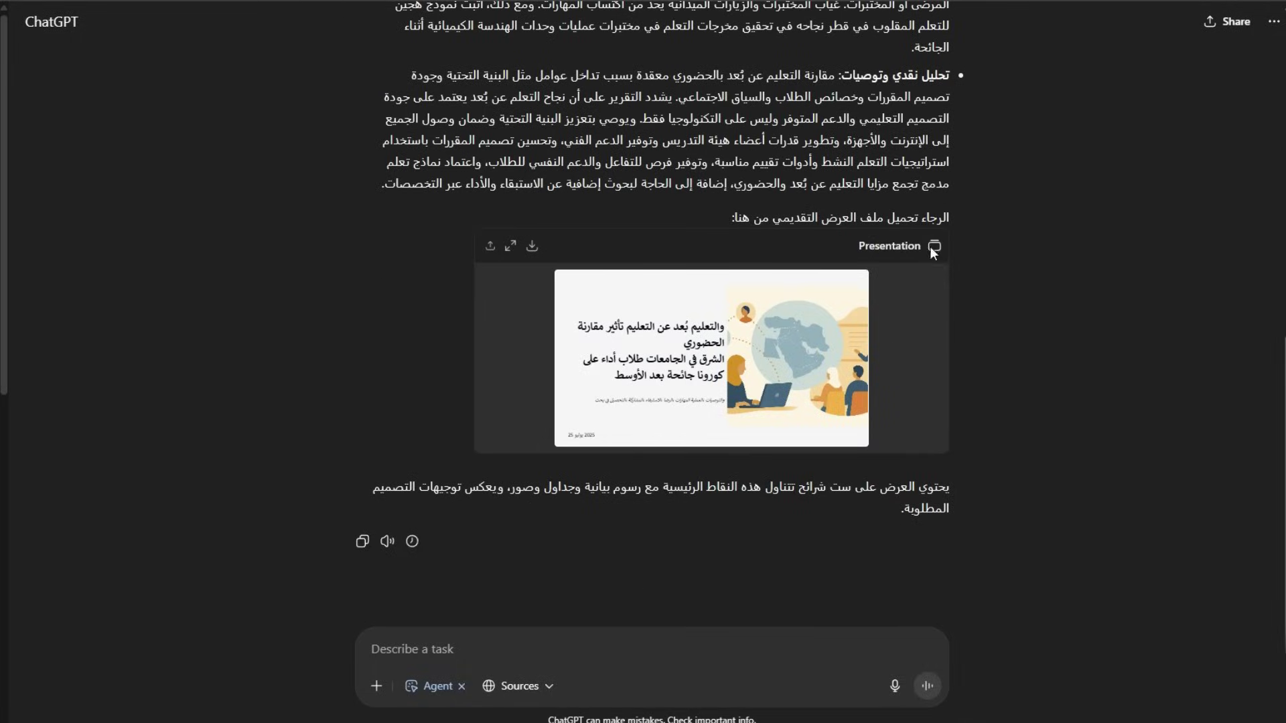
# Open the generated presentation in the enlarged preview and examine its slides, going forward and back through them.
pyautogui.click(511, 246)
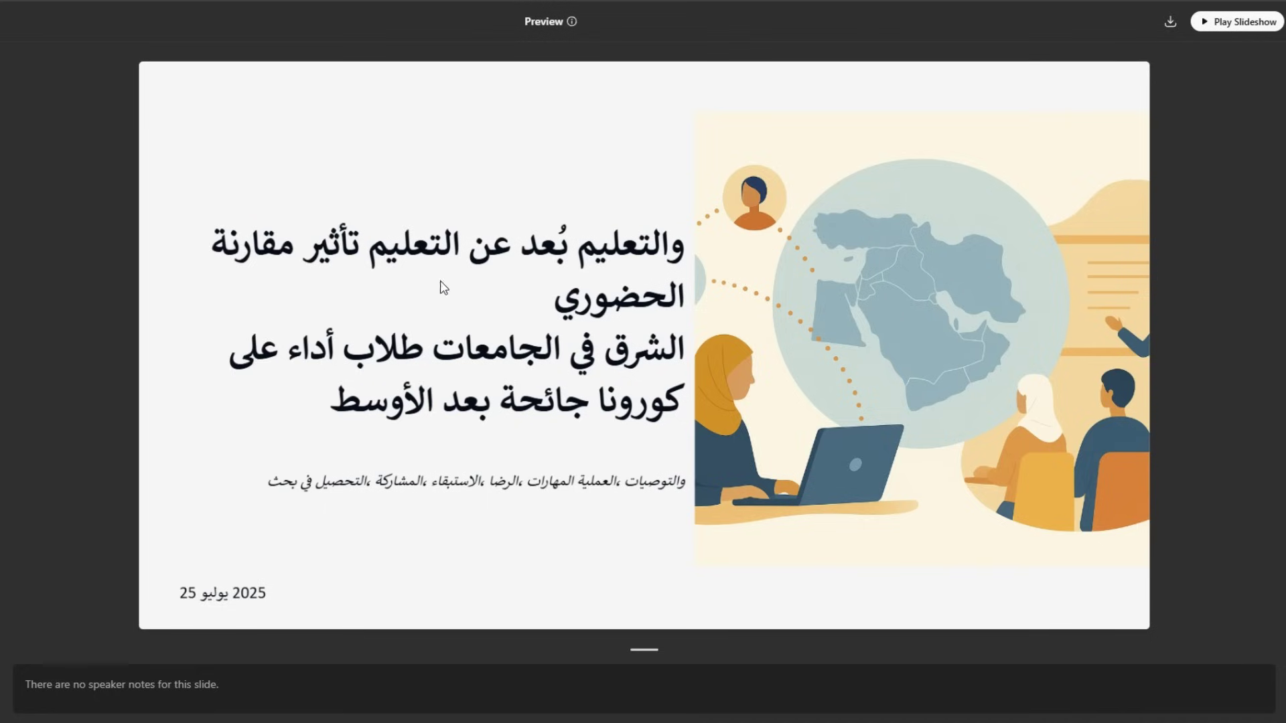
pyautogui.press('Right')
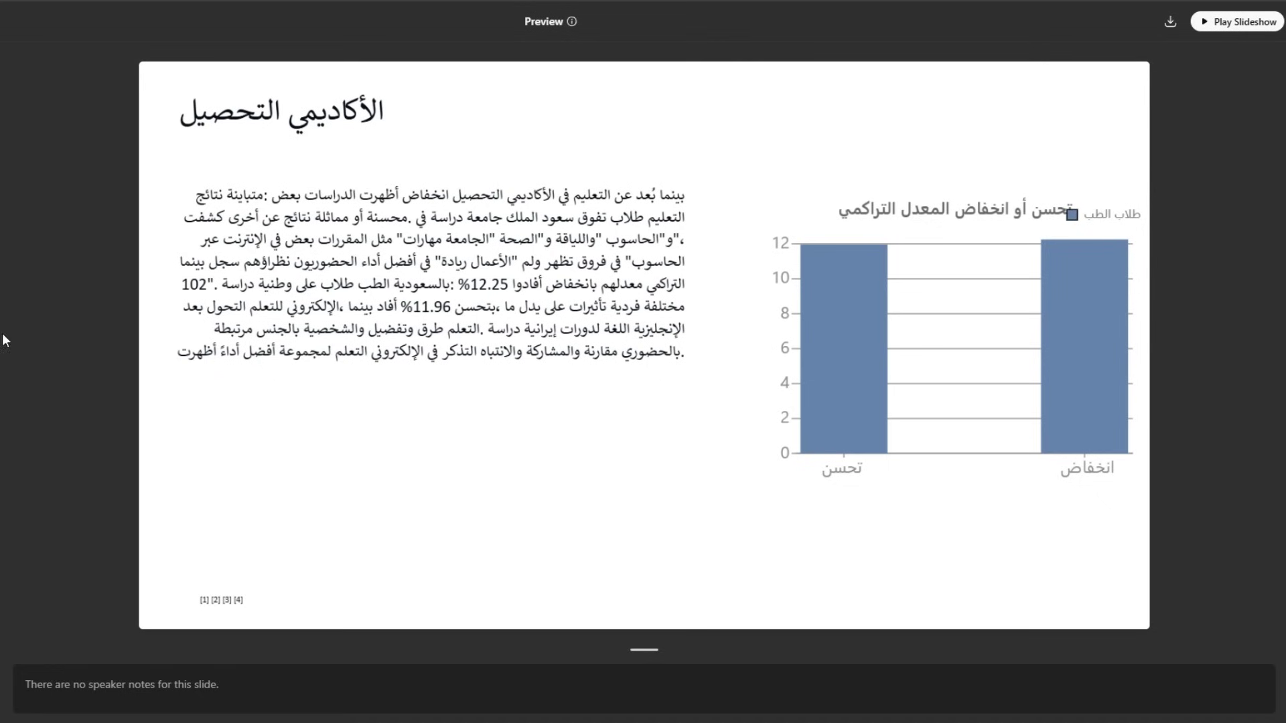
pyautogui.press('Right')
pyautogui.press('Left')
pyautogui.press('Right')
pyautogui.press('Right')
pyautogui.press('Right')
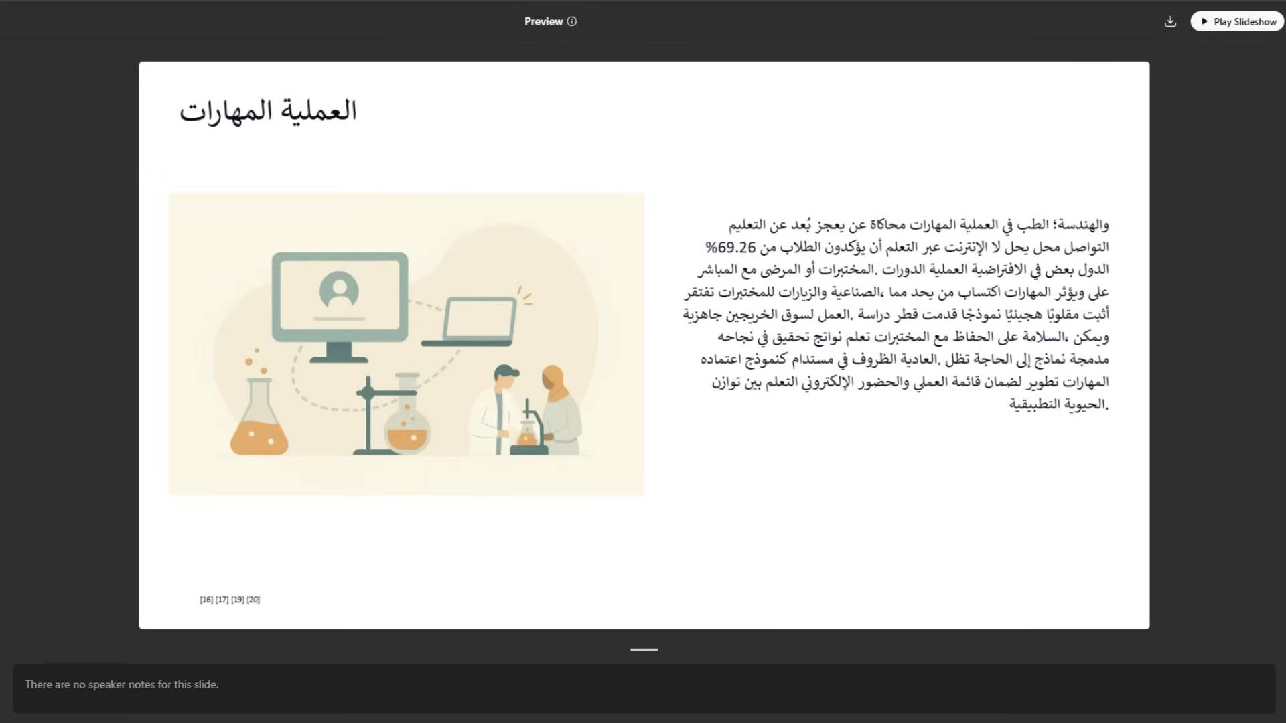
pyautogui.press('Right')
pyautogui.press('Left')
pyautogui.press('Left')
pyautogui.press('Left')
pyautogui.press('Left')
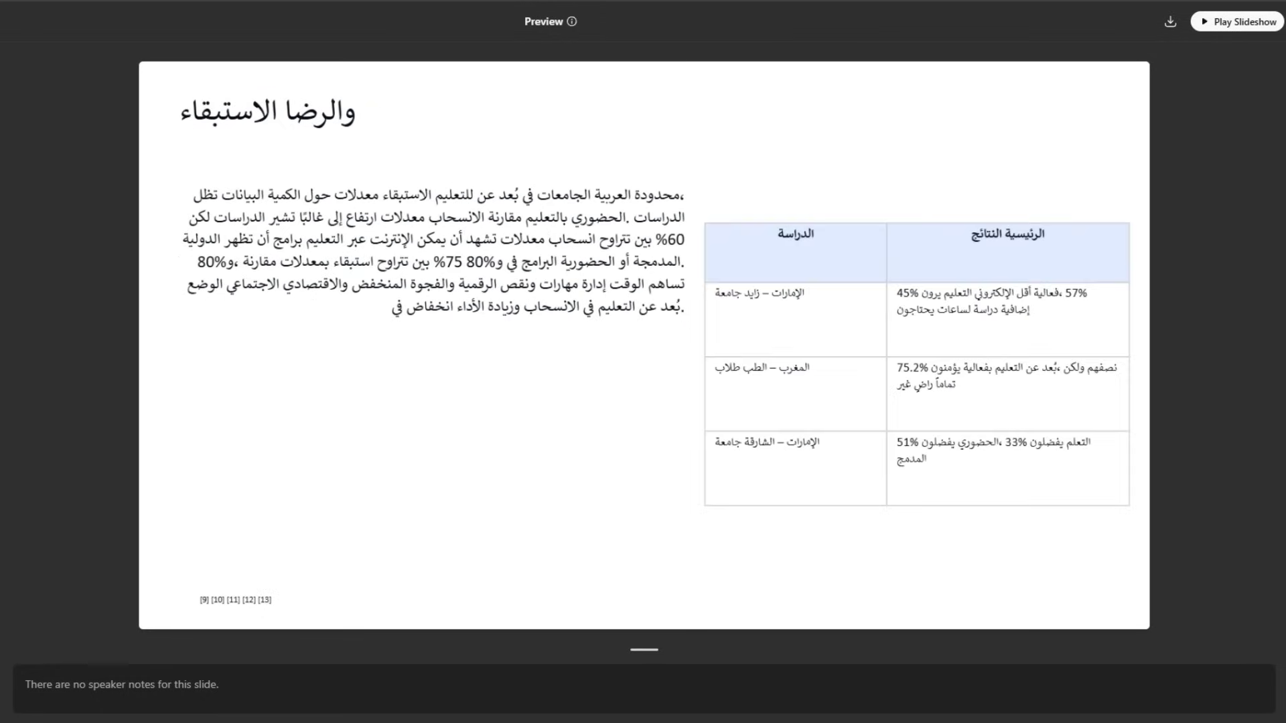